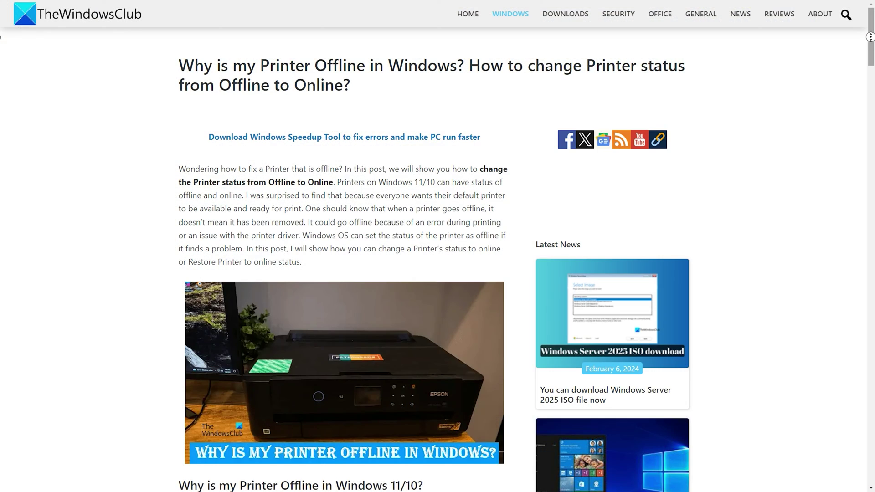
Open Bluetooth & devices, then Printers & scanners, to see the installed printers.
drag(870, 36, 870, 70)
scroll(870, 69, down, 9)
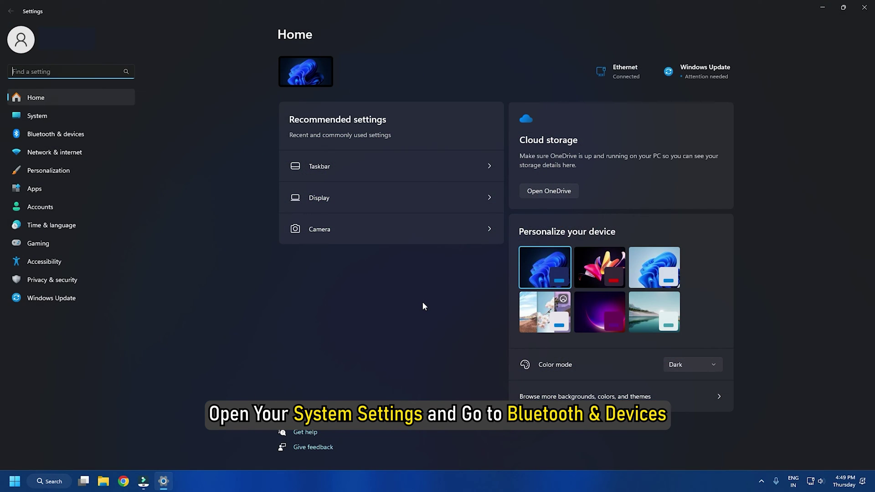
click(91, 134)
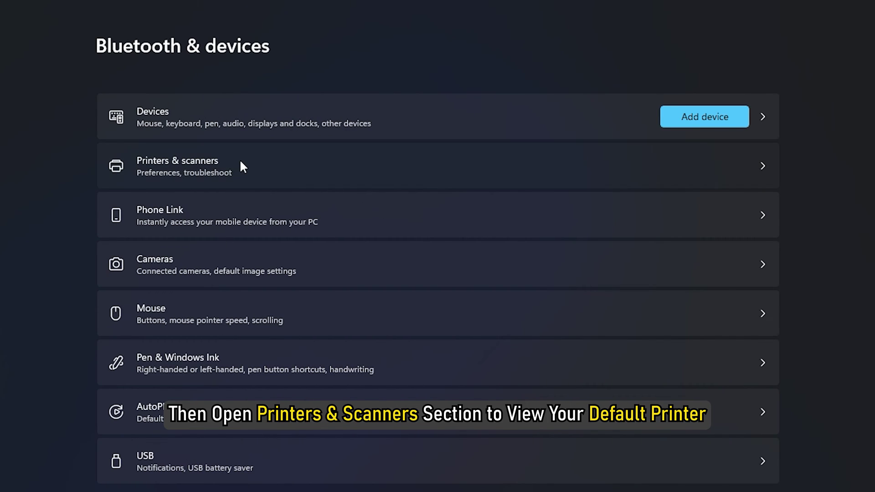
click(239, 163)
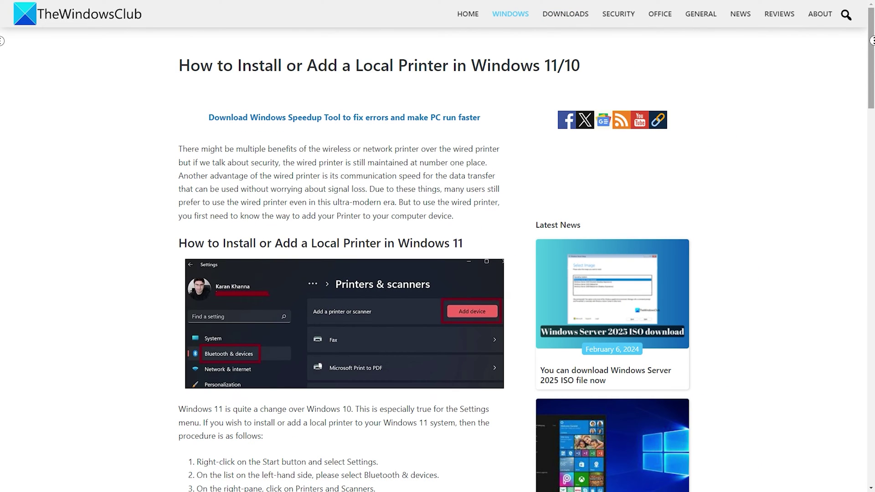
Scroll down through the steps of the article on adding a local printer.
scroll(866, 73, down, 5)
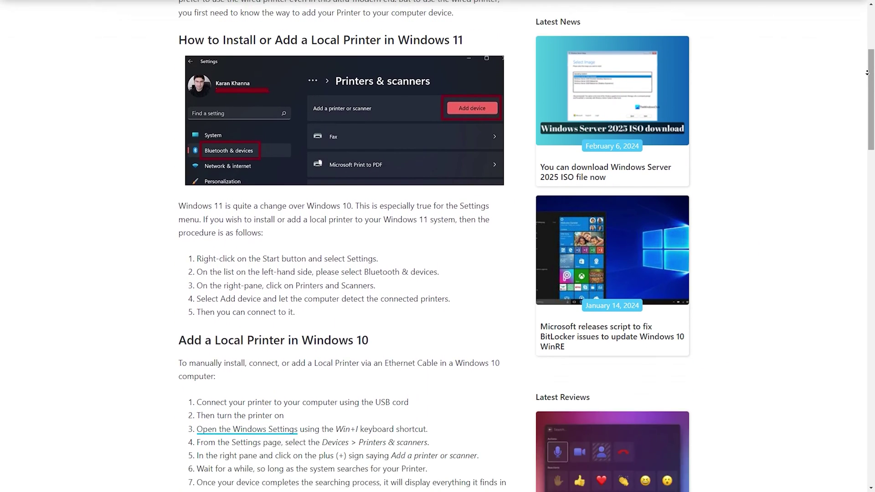
scroll(867, 73, down, 8)
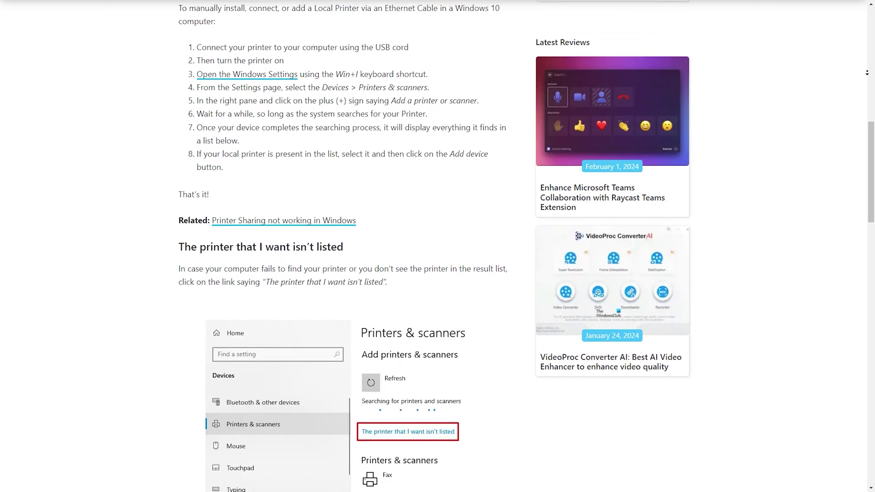
scroll(867, 73, down, 6)
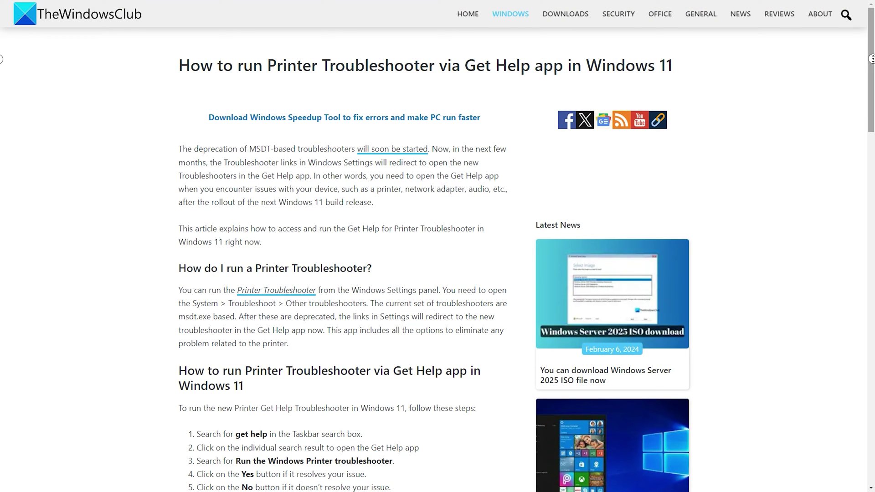
Scroll the Get Help Printer Troubleshooter article down to its numbered steps.
scroll(870, 62, down, 1)
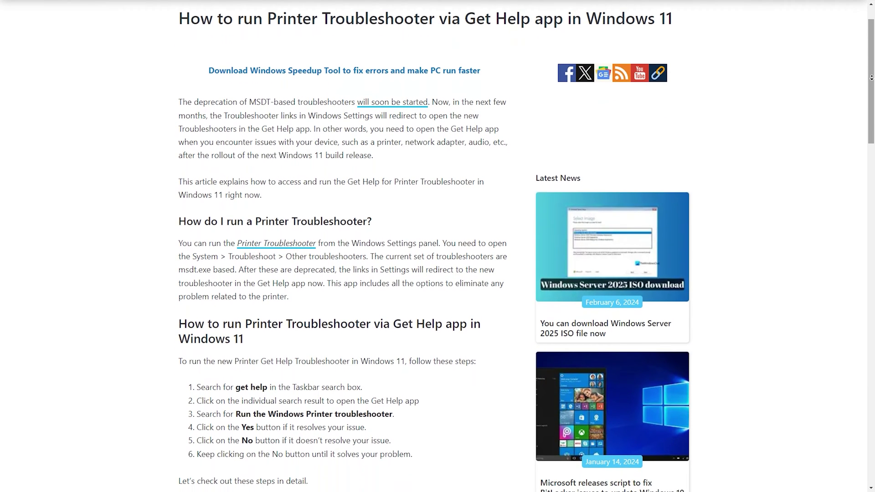
scroll(870, 79, down, 3)
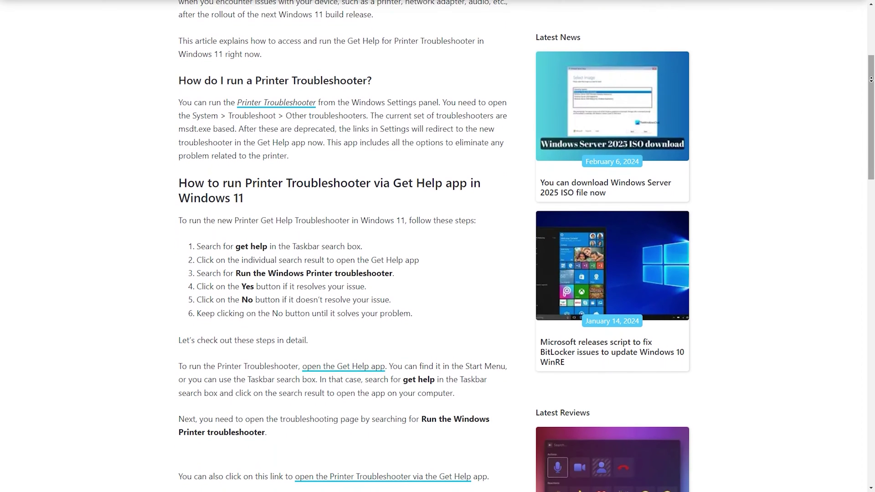
scroll(871, 80, down, 3)
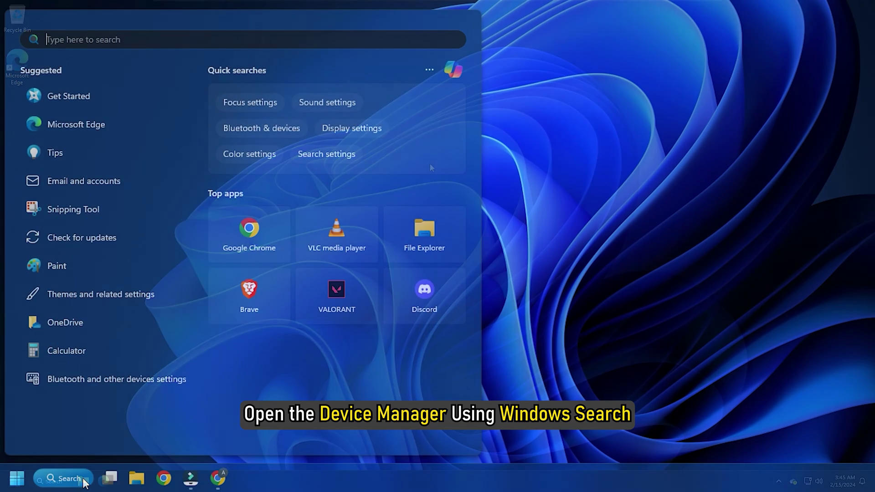
Open Device Manager via search and uninstall Microsoft Print to PDF under Print queues.
text(device manager)
click(119, 136)
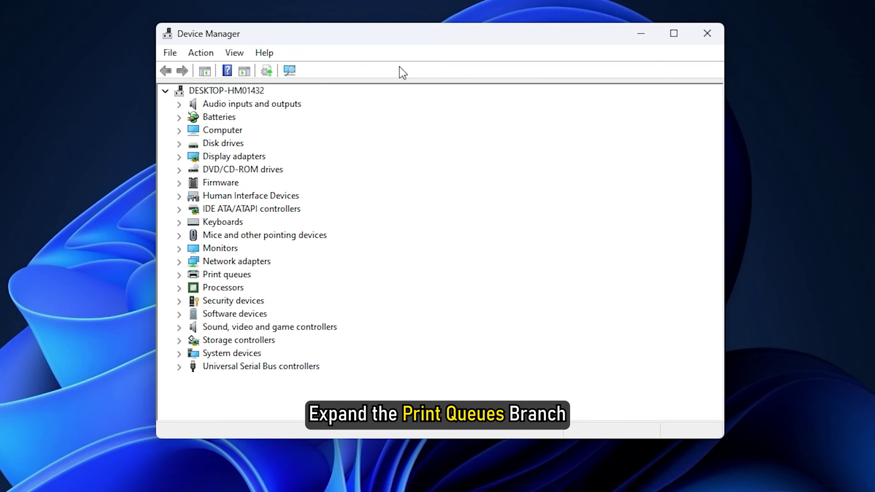
click(179, 275)
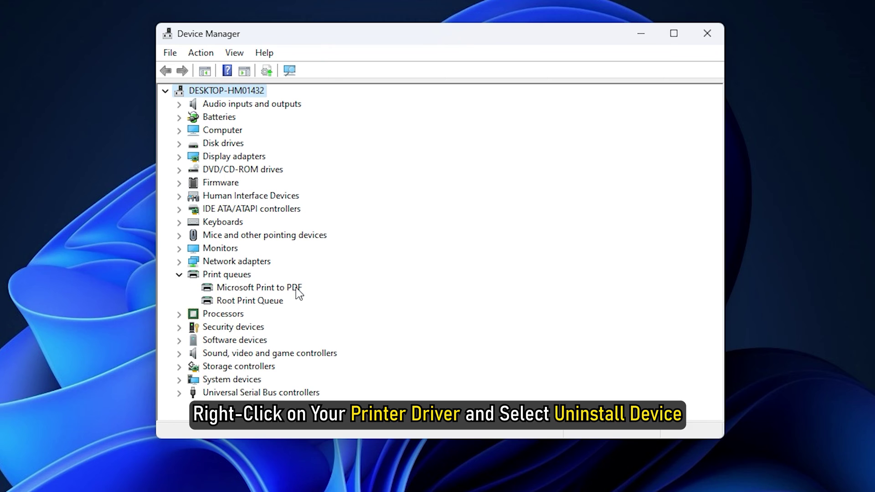
right_click(296, 288)
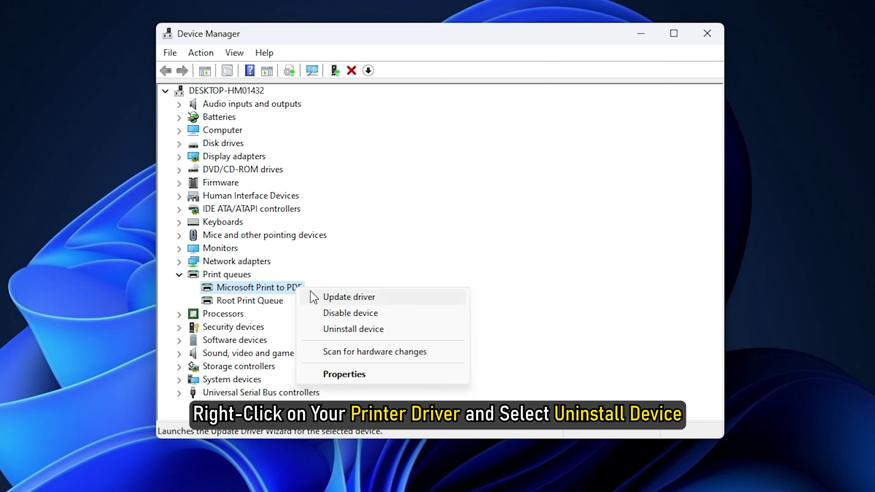
click(404, 330)
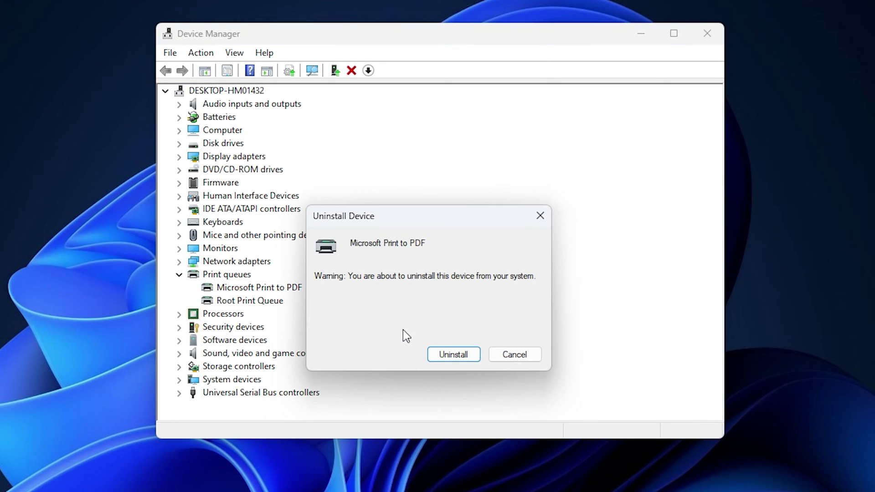
click(465, 359)
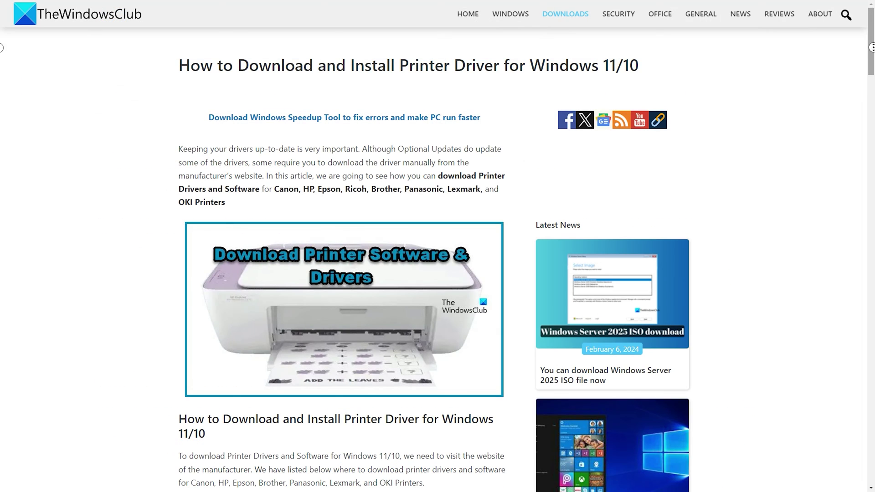
Scroll the printer driver download article down to its Canon and HP sections.
drag(872, 50, 872, 69)
scroll(872, 69, down, 6)
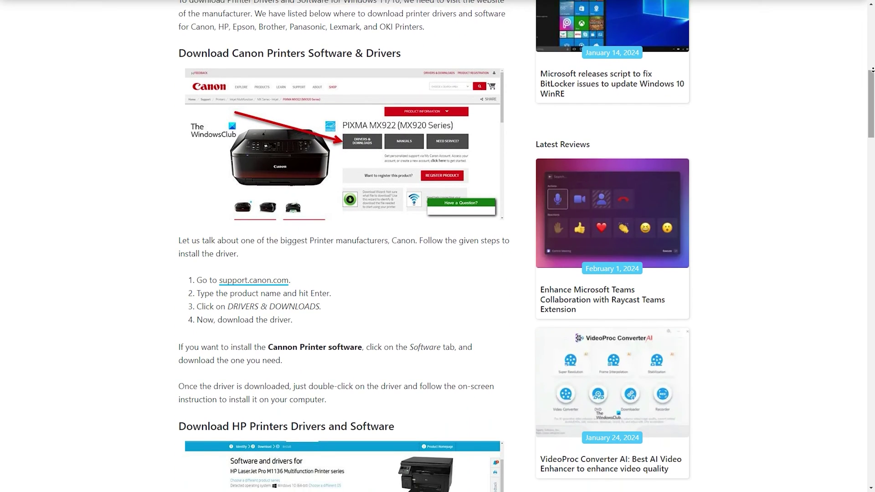
scroll(872, 70, down, 6)
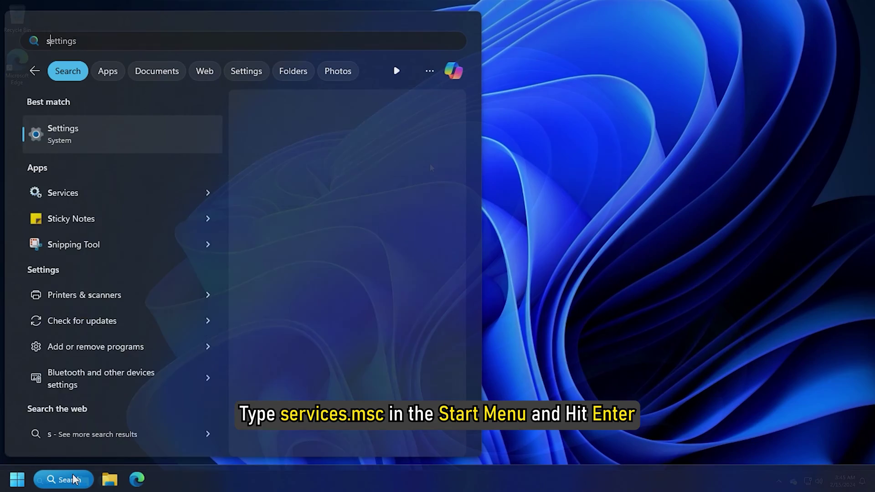
Open services.msc and stop the Print Spooler service.
text(services)
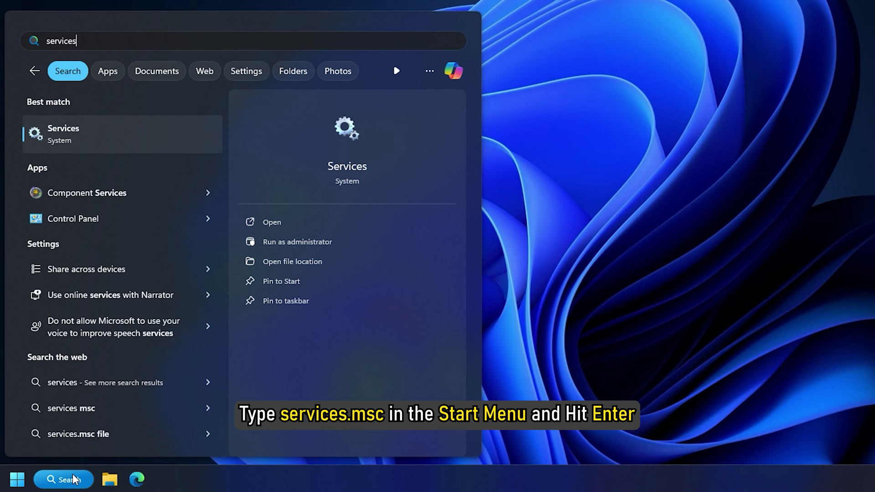
text(.msc)
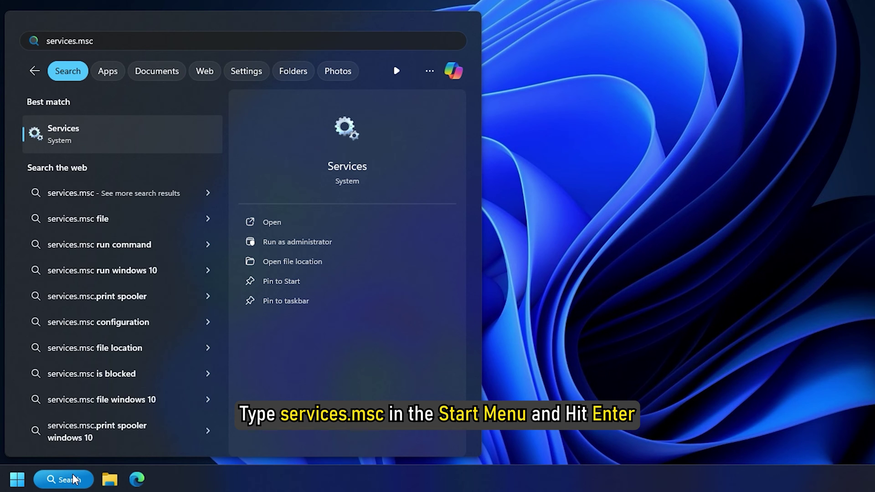
key(Return)
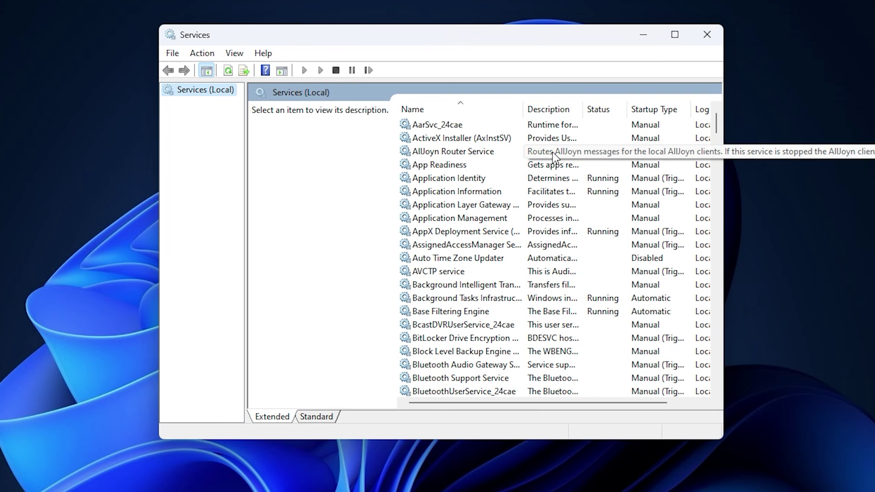
scroll(557, 164, down, 20)
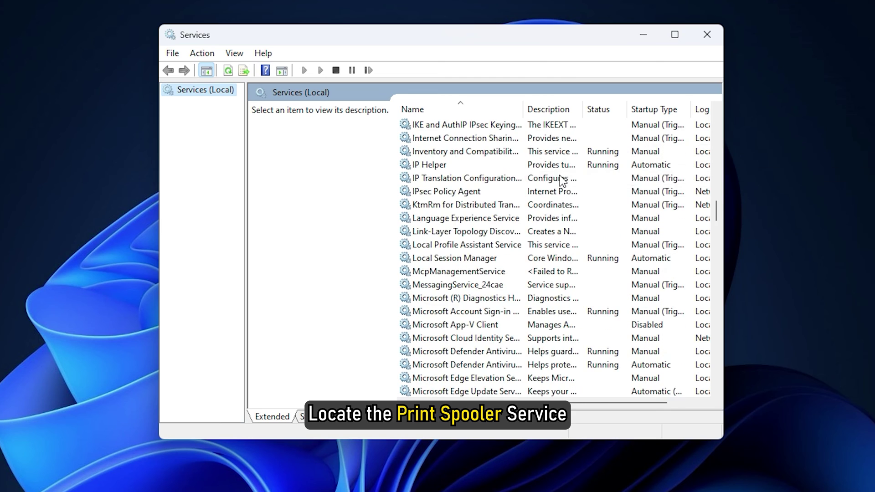
scroll(560, 180, down, 3)
click(458, 310)
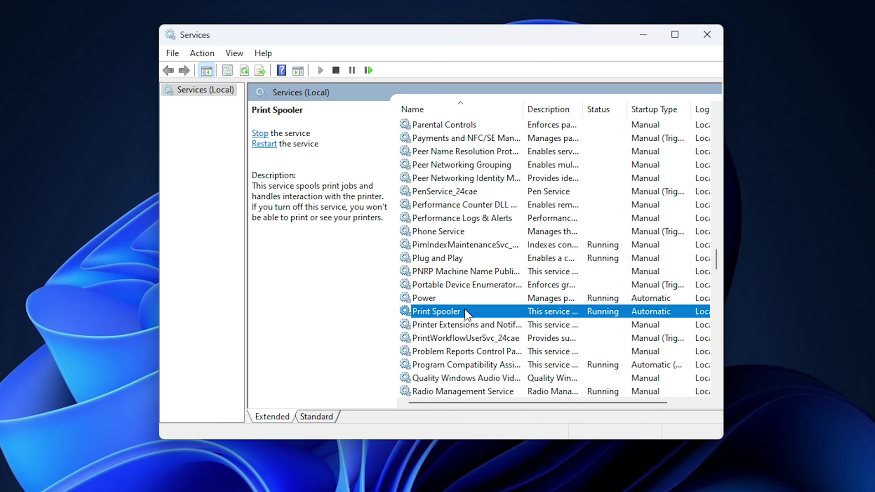
right_click(465, 313)
click(509, 335)
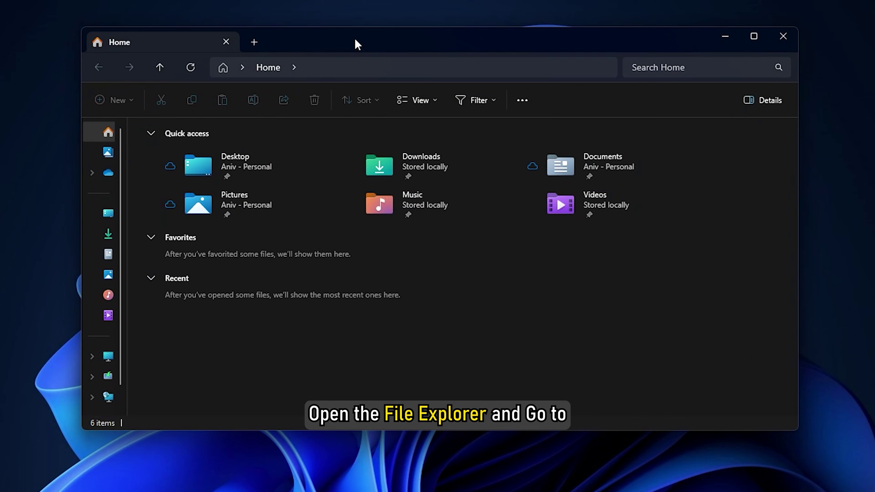
Go to %WINDIR%\system32\spool\PRINTERS, granting access, and confirm it has 0 items.
key(ctrl+l)
text(%WINDIR%\system32\spool)
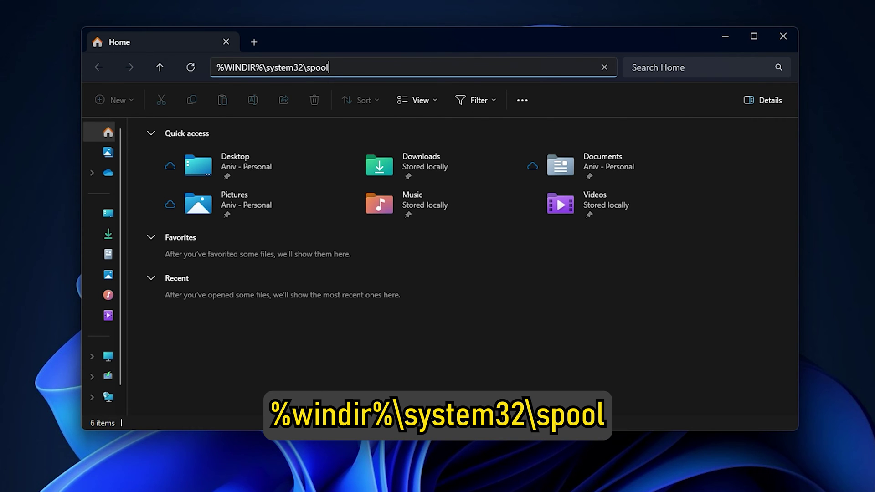
key(Return)
double_click(139, 168)
click(472, 310)
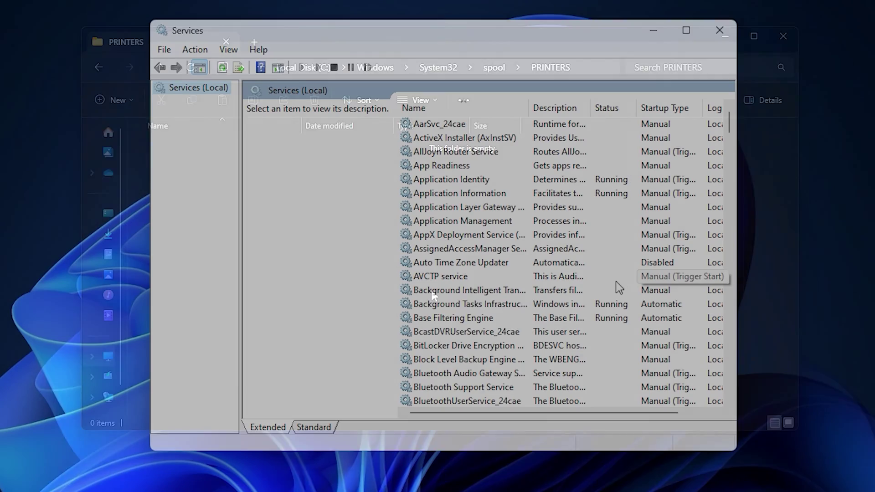
Start the Print Spooler service again from the Services list.
scroll(604, 287, down, 15)
scroll(604, 289, down, 20)
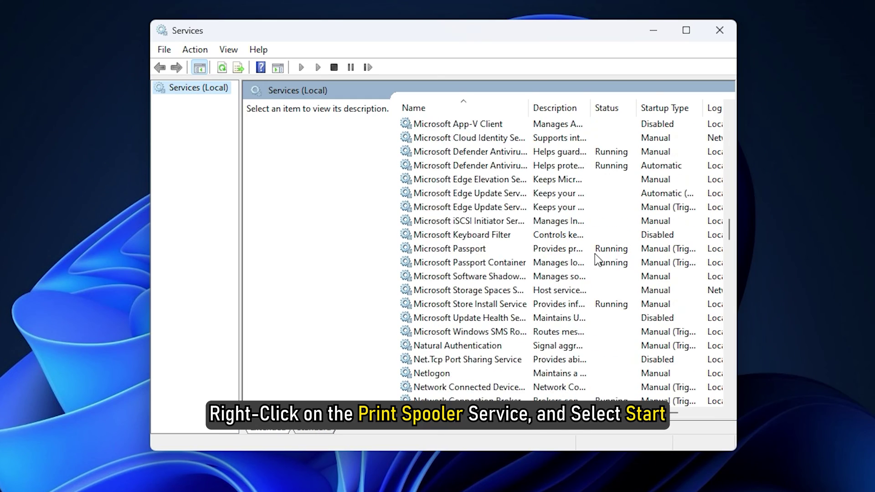
click(466, 316)
right_click(467, 316)
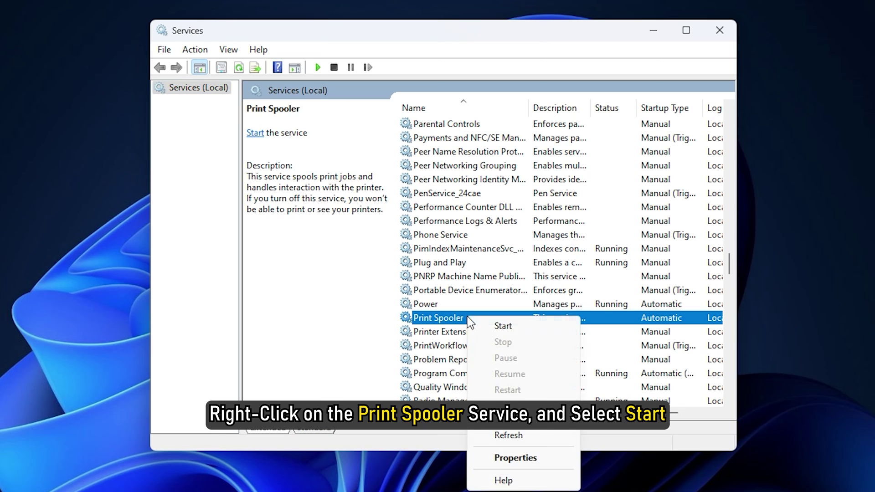
click(515, 324)
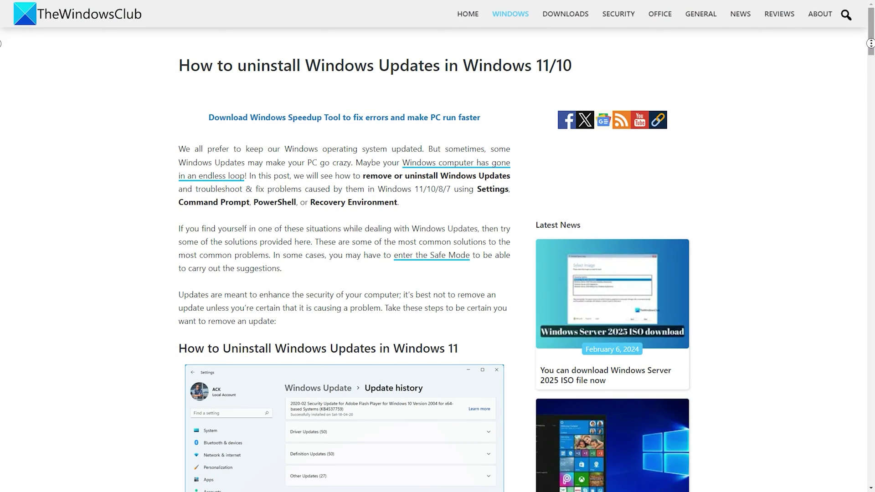
scroll(437, 246, down, 1)
scroll(437, 246, down, 3)
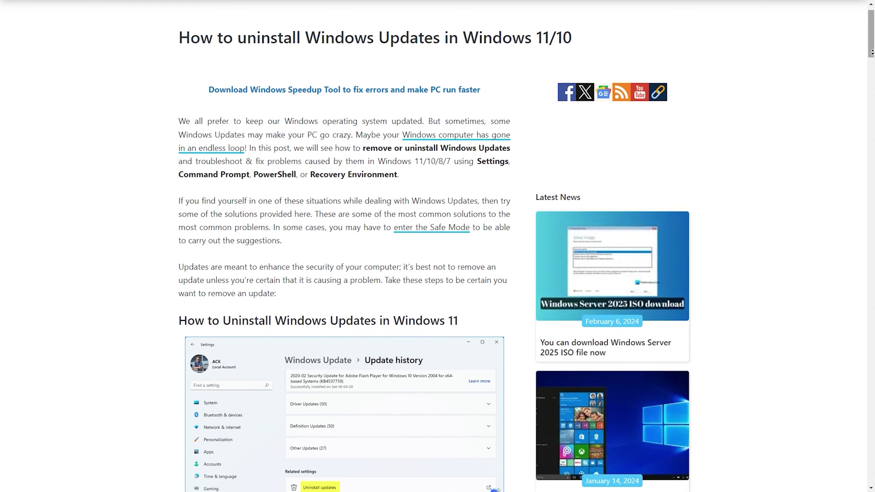
scroll(870, 61, down, 5)
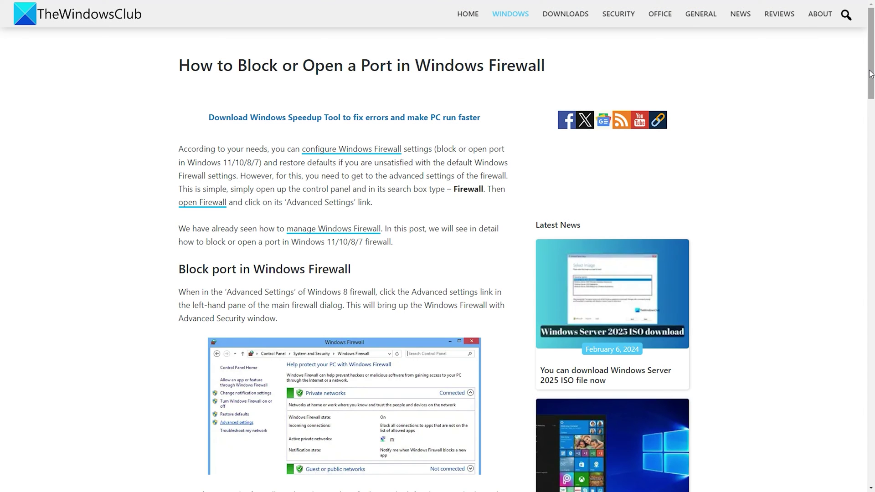
Autoscroll through the firewall port article with a middle-click.
middle_click(868, 69)
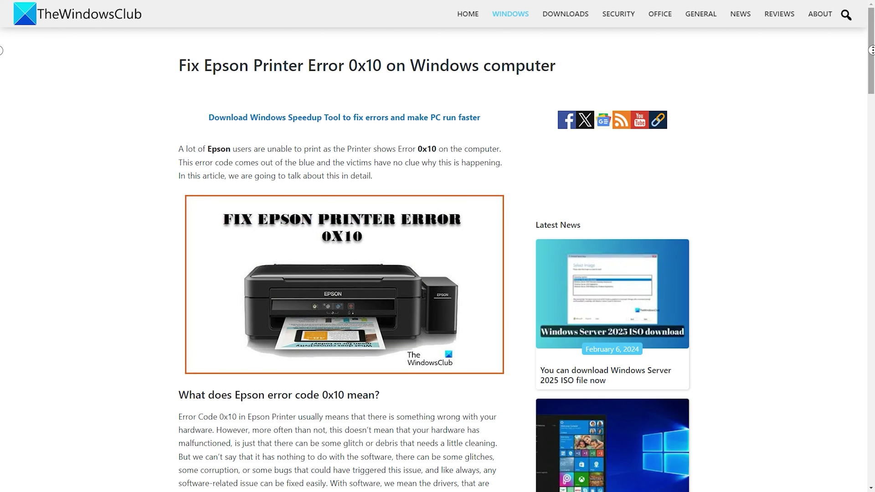
Scroll the HP Printer Error Code 0x00759c98 article down to its five numbered fixes.
scroll(871, 50, down, 2)
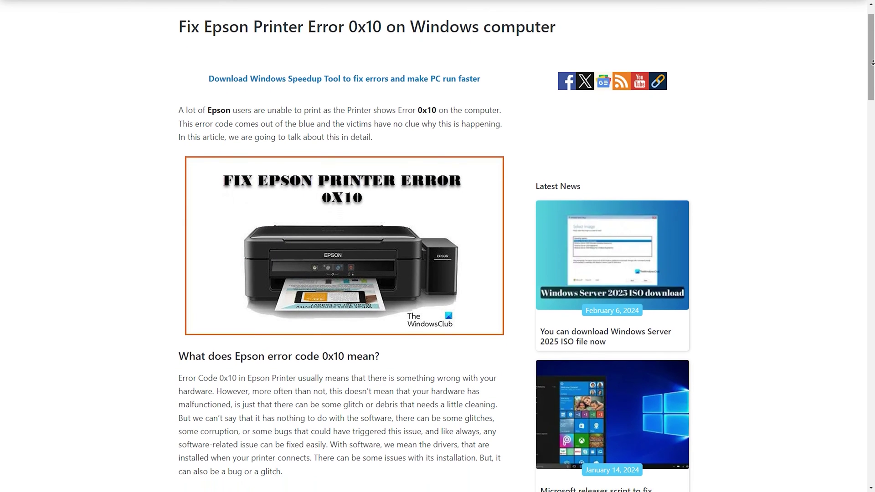
scroll(871, 62, down, 5)
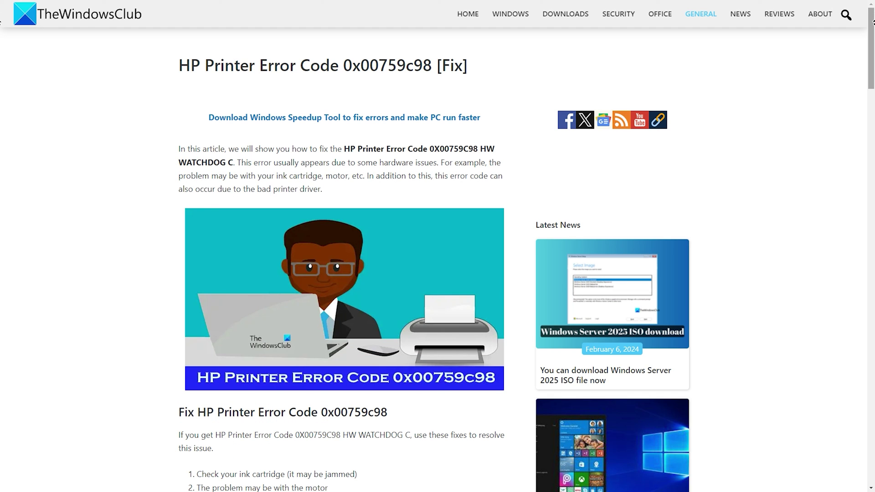
scroll(433, 246, down, 1)
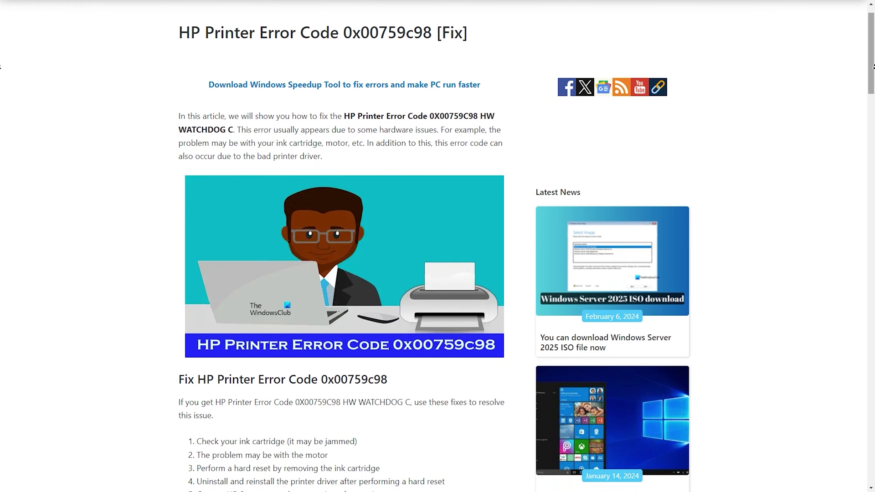
scroll(433, 246, down, 4)
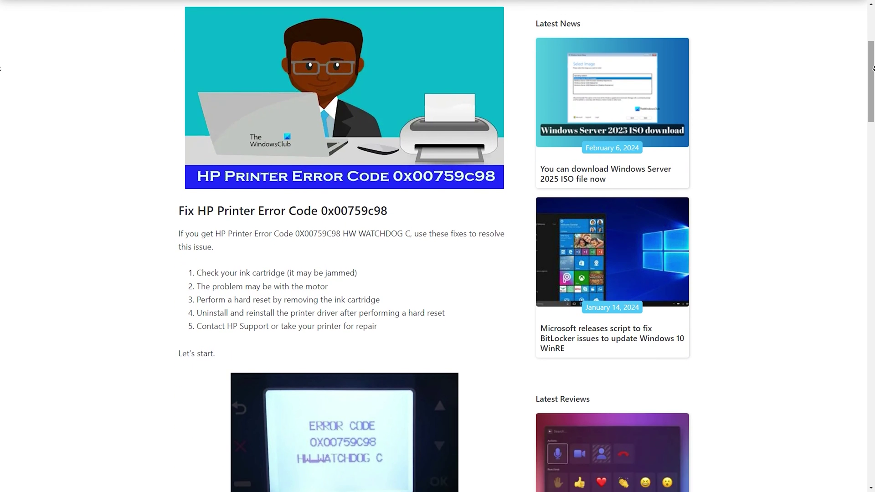